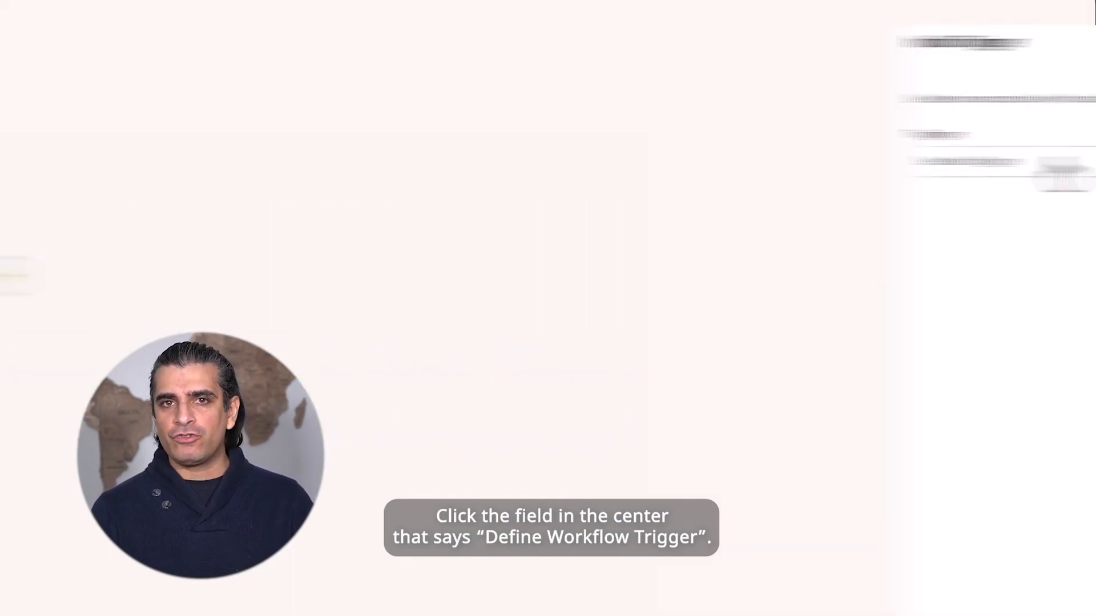
Set the initial trigger to "When a contact joins a Segment", with Any Group and the [RFM] Champions segment.
left_click(488, 166)
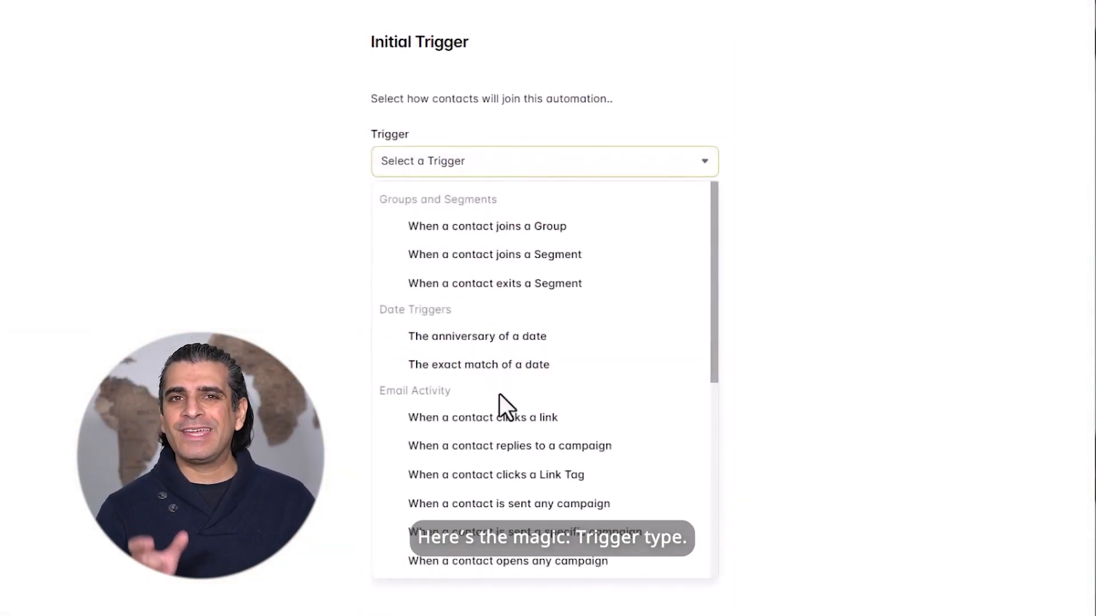
left_click(528, 256)
left_click(445, 234)
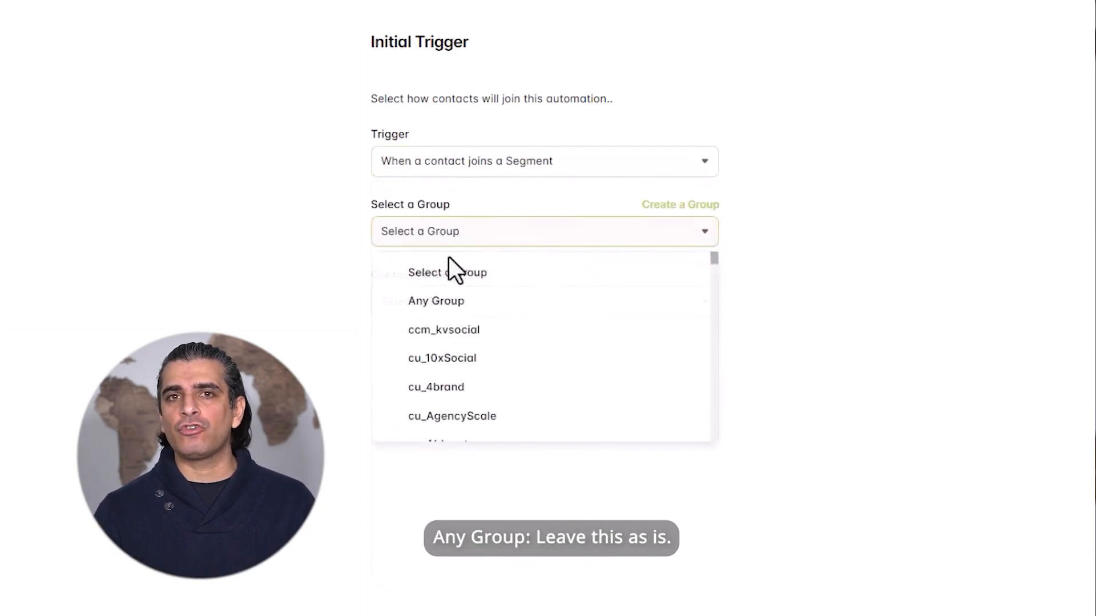
left_click(441, 300)
left_click(442, 308)
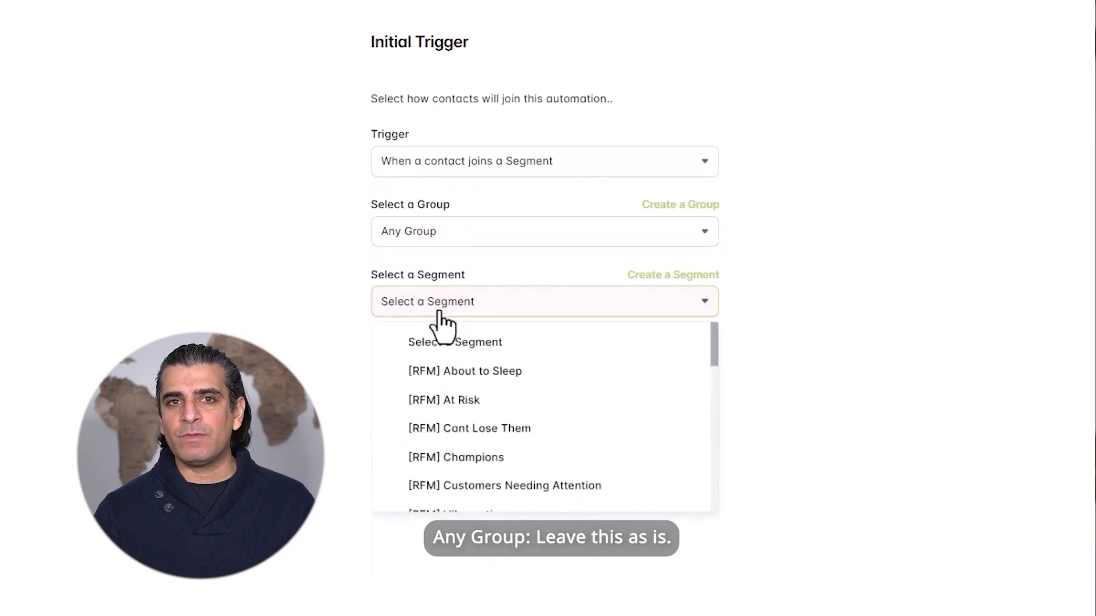
scroll(486, 411, "down", 1)
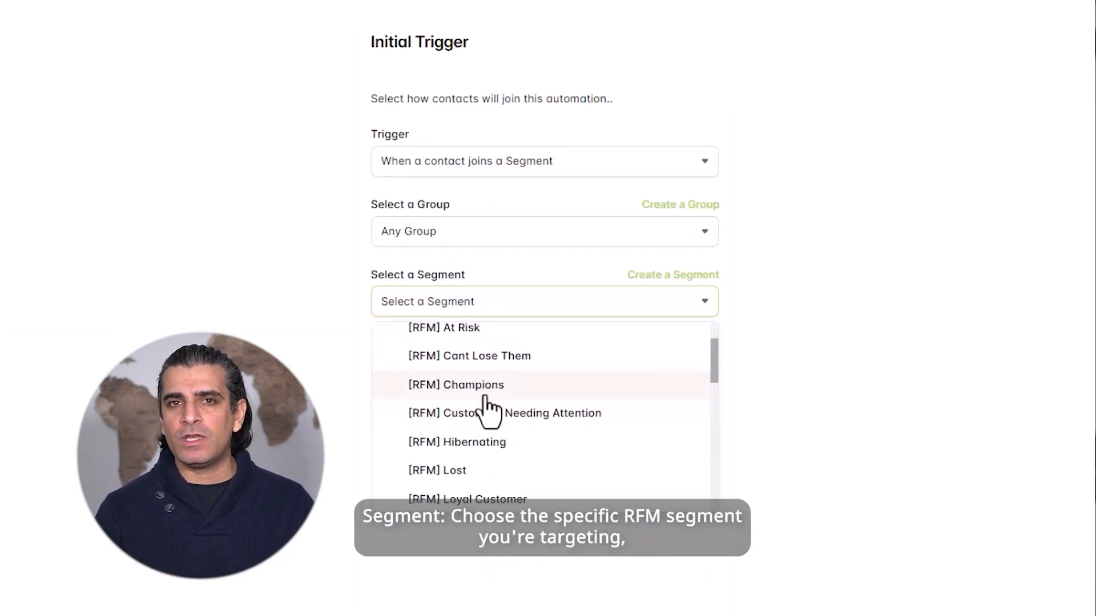
left_click(485, 392)
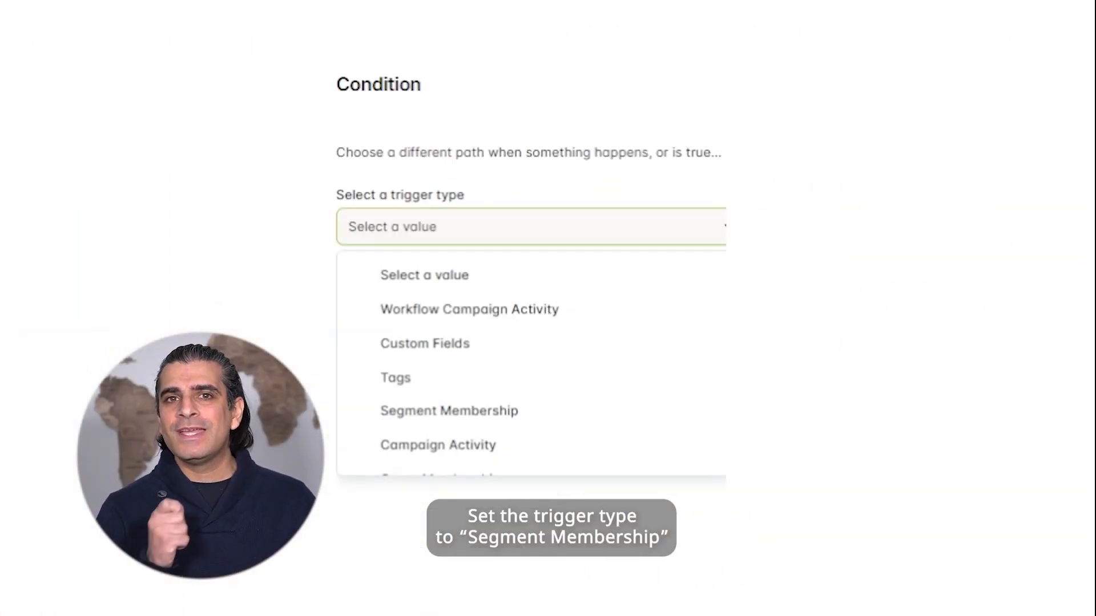
Configure the condition after the delay with the Segment Membership trigger type and the [RFM]Champions segment.
left_click(449, 411)
left_click(530, 310)
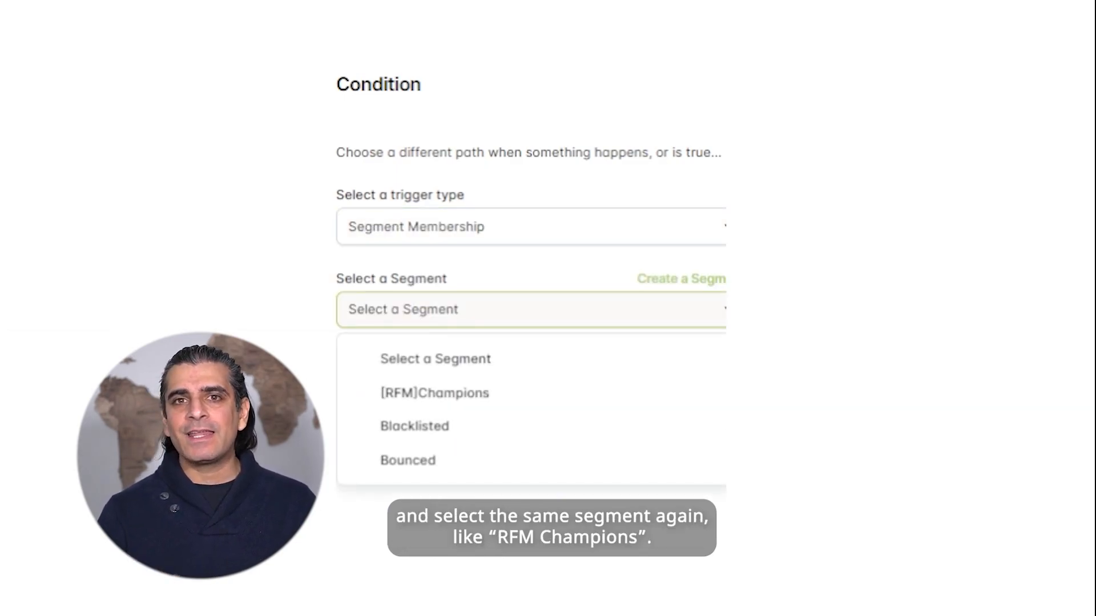
left_click(434, 393)
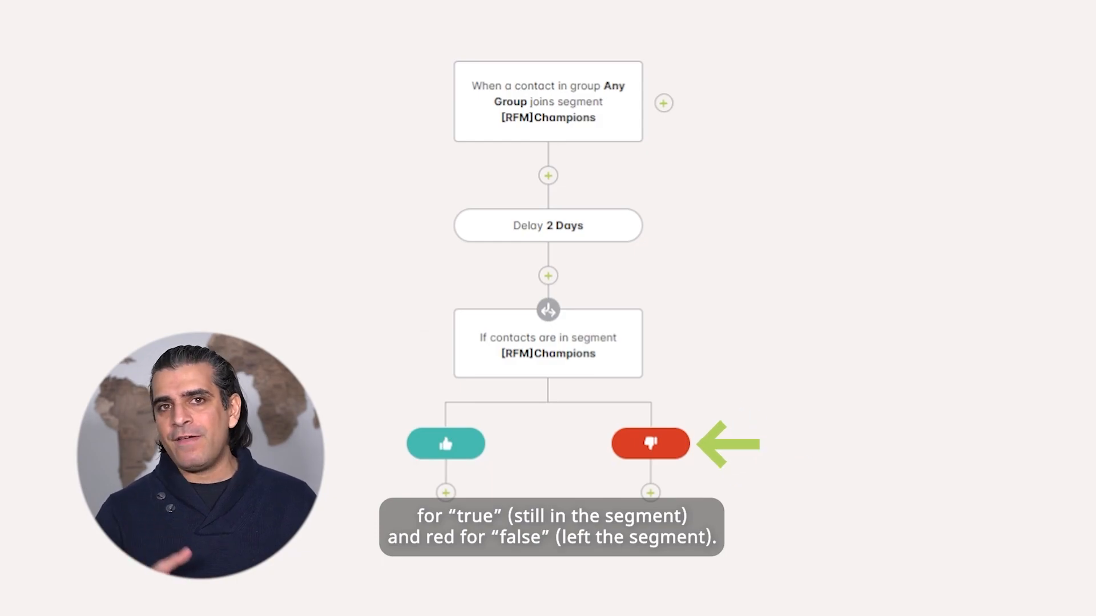
Add a send-email action on the true branch with subject "First Email To Champions", from name "[Your Company]" and sender and reply addresses, and open its content.
left_click(401, 392)
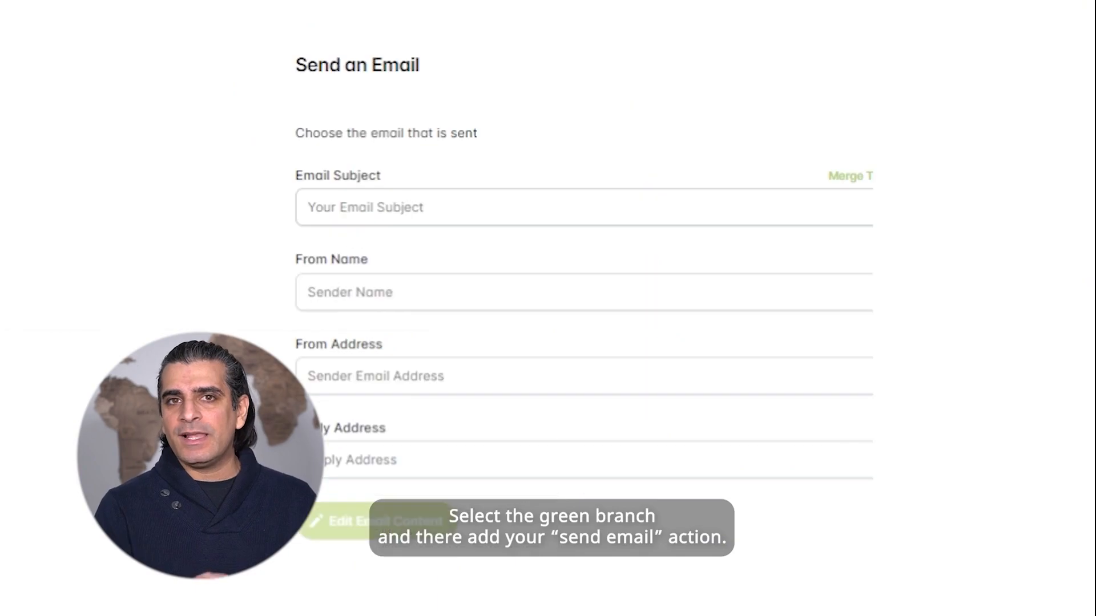
type("First Email To Champions")
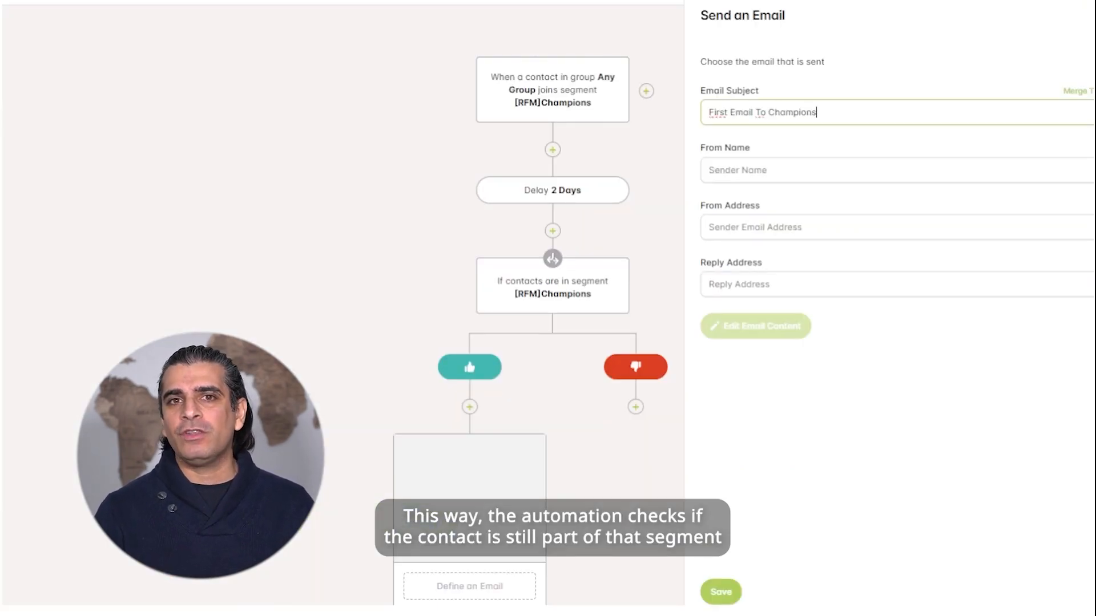
left_click(896, 170)
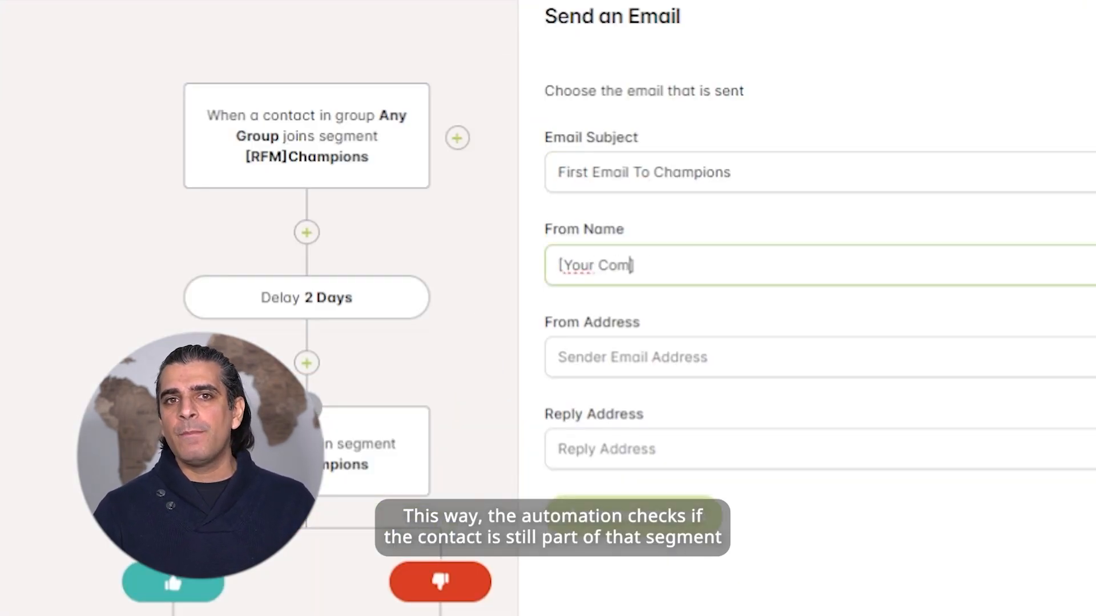
key("ctrl+v")
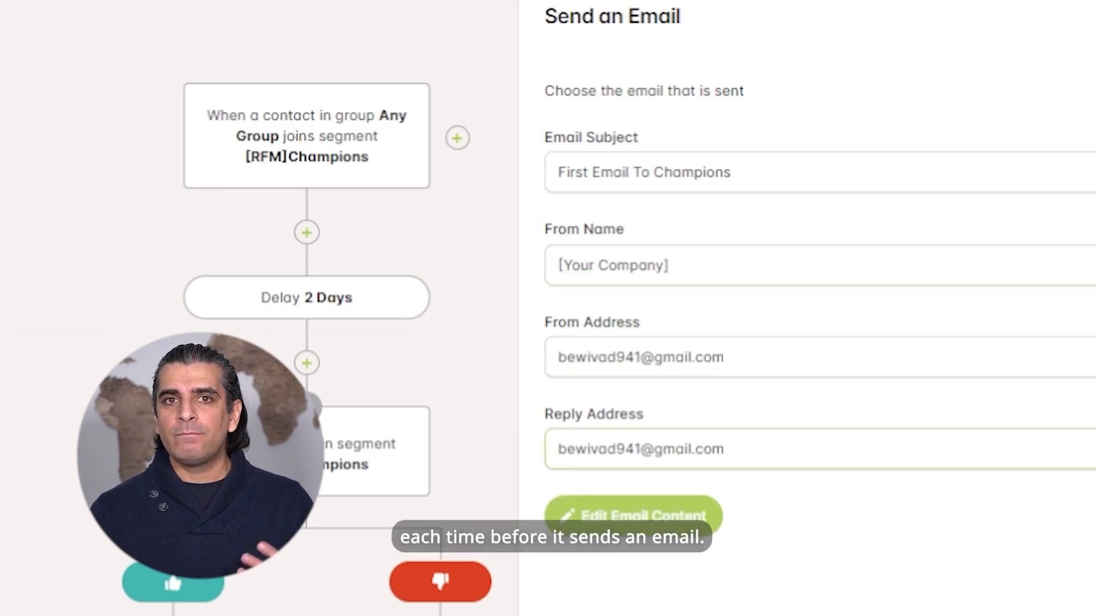
left_click(630, 525)
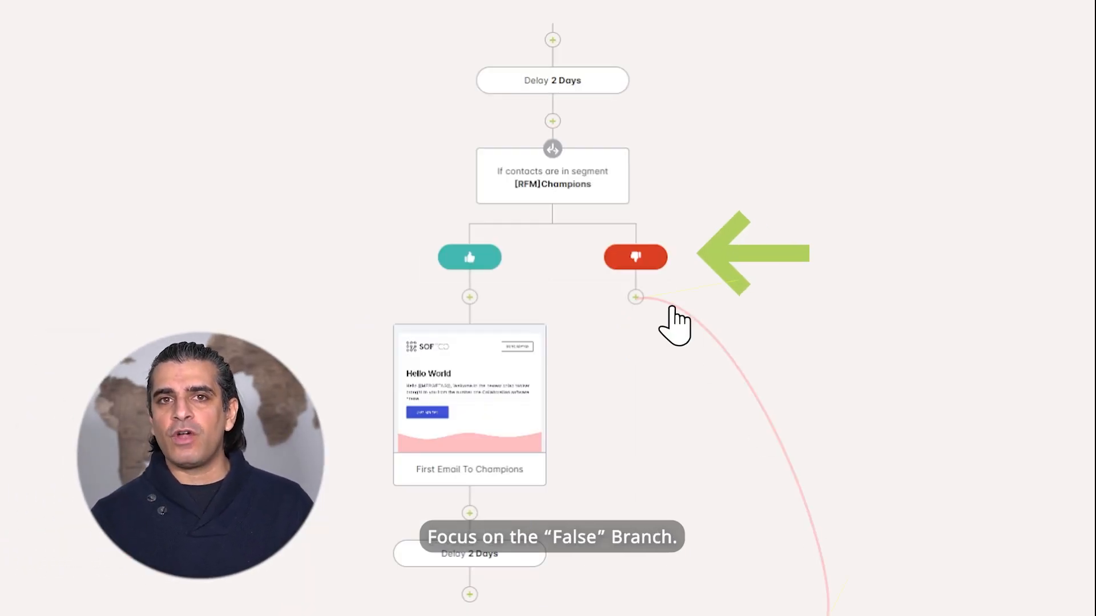
Add a Wait step on the false branch using Segment Membership, [RFM]Champions and the timeout "Wait until conditions are met or wait until..." in days.
left_click(636, 297)
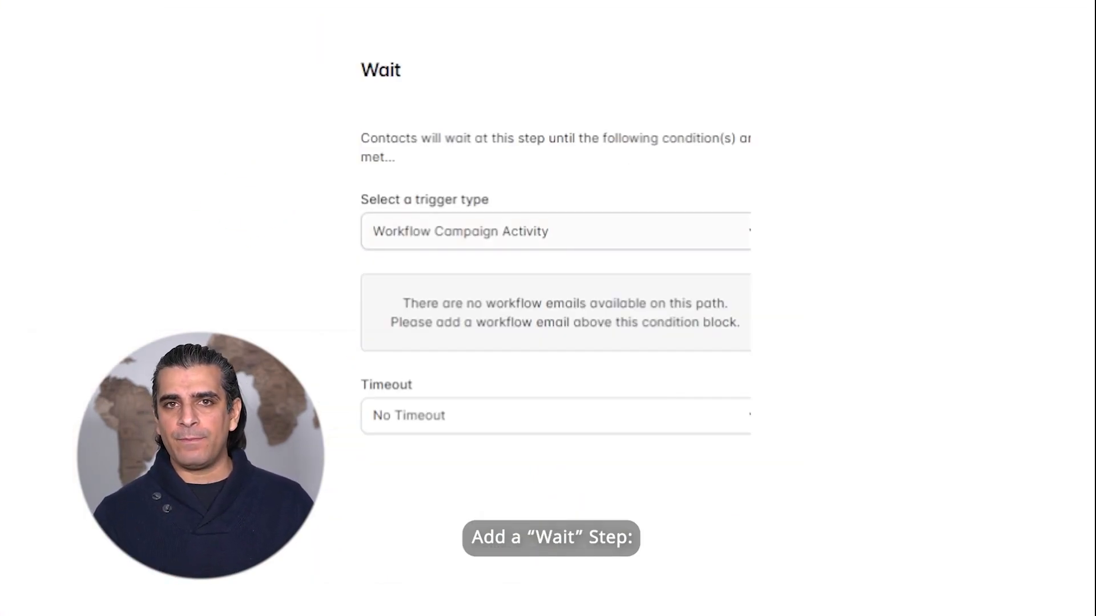
left_click(556, 232)
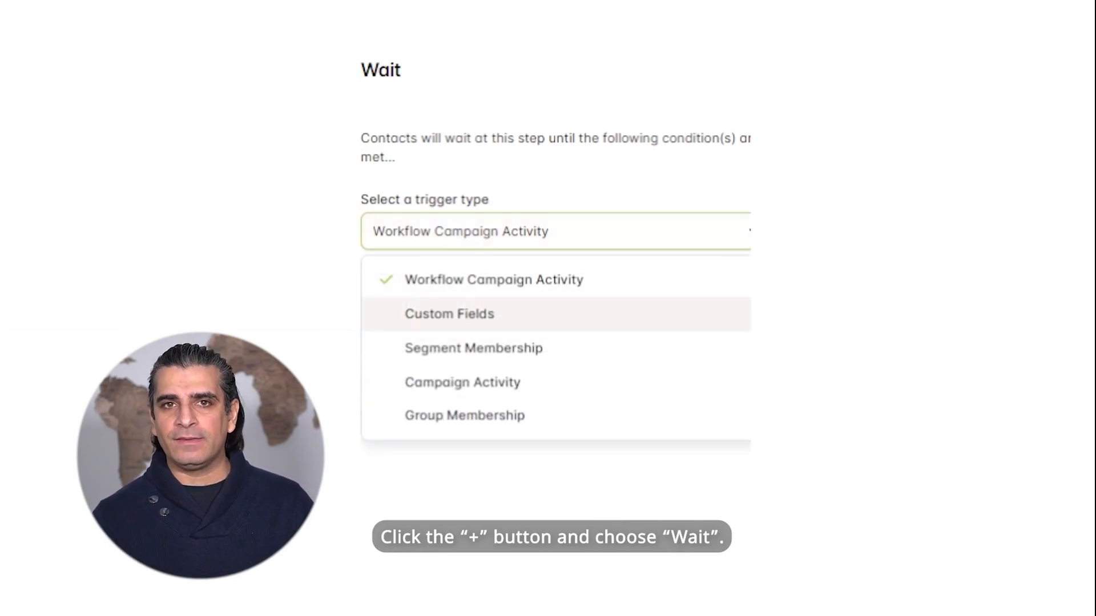
left_click(556, 347)
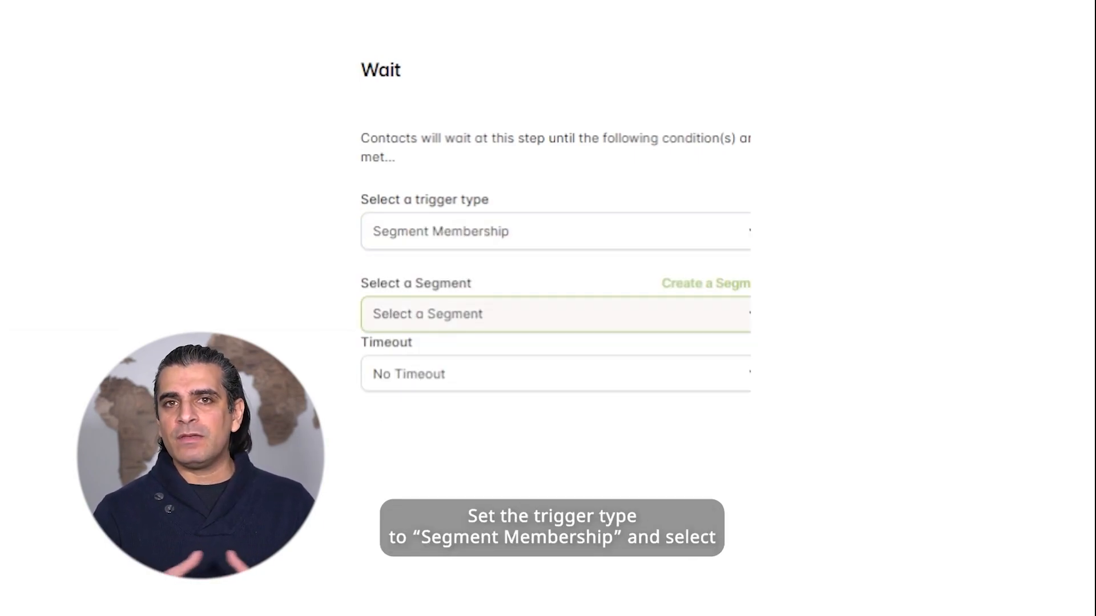
left_click(556, 314)
left_click(556, 396)
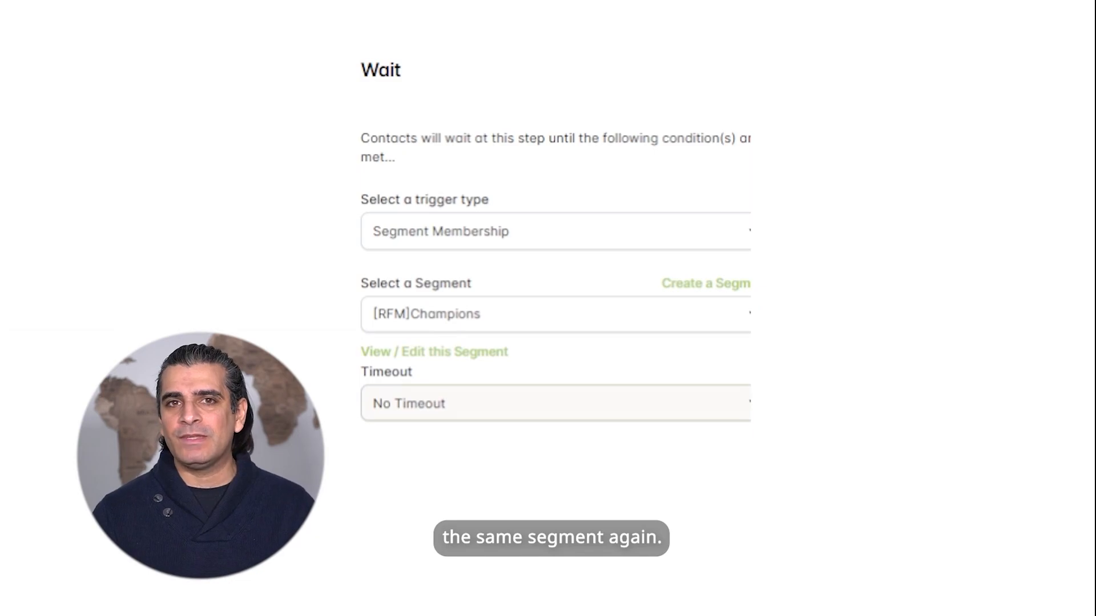
left_click(556, 403)
left_click(556, 485)
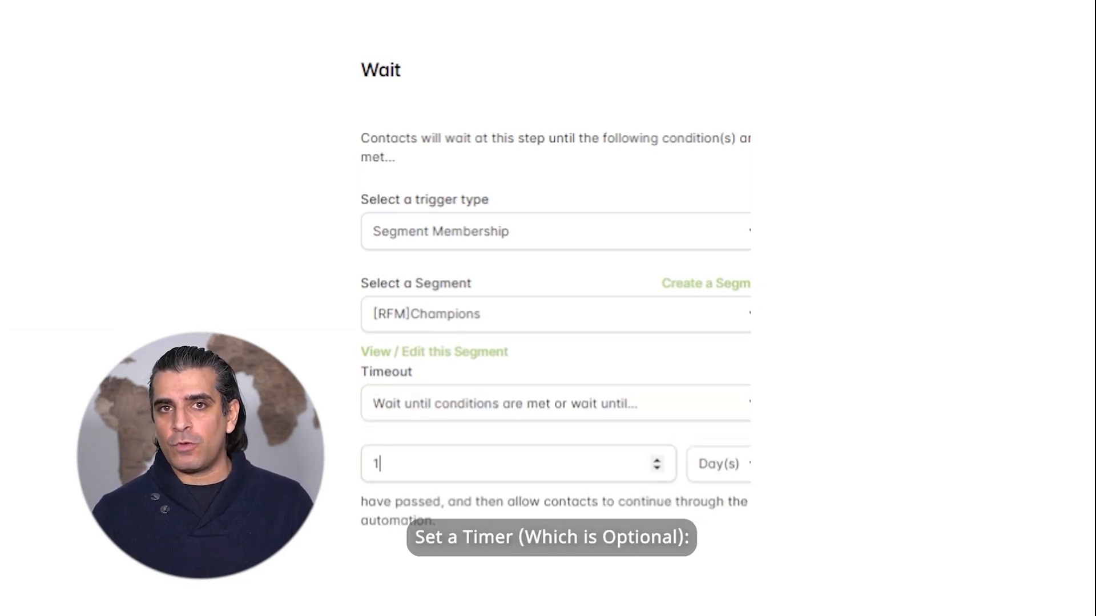
double_click(376, 463)
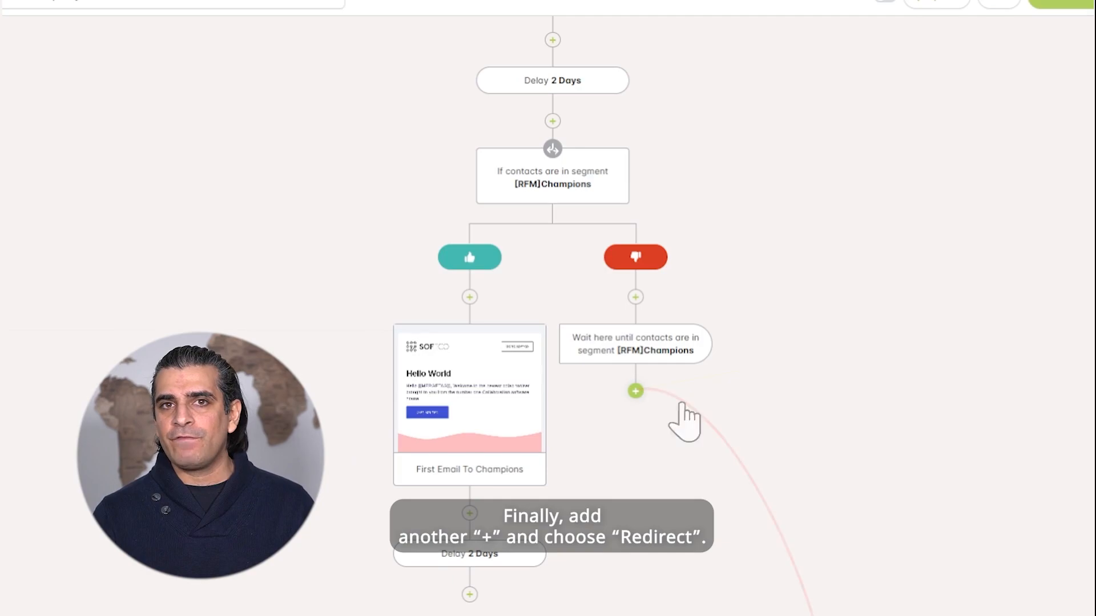
Add a Redirect below the Wait step and target the "First Email To Champions" step.
left_click(636, 392)
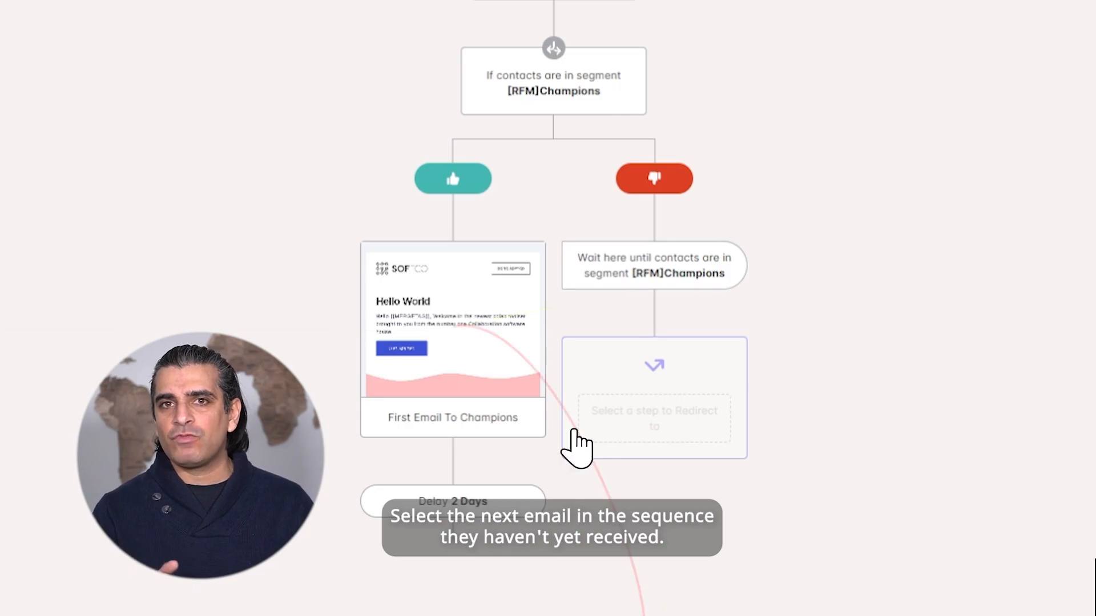
left_click(457, 327)
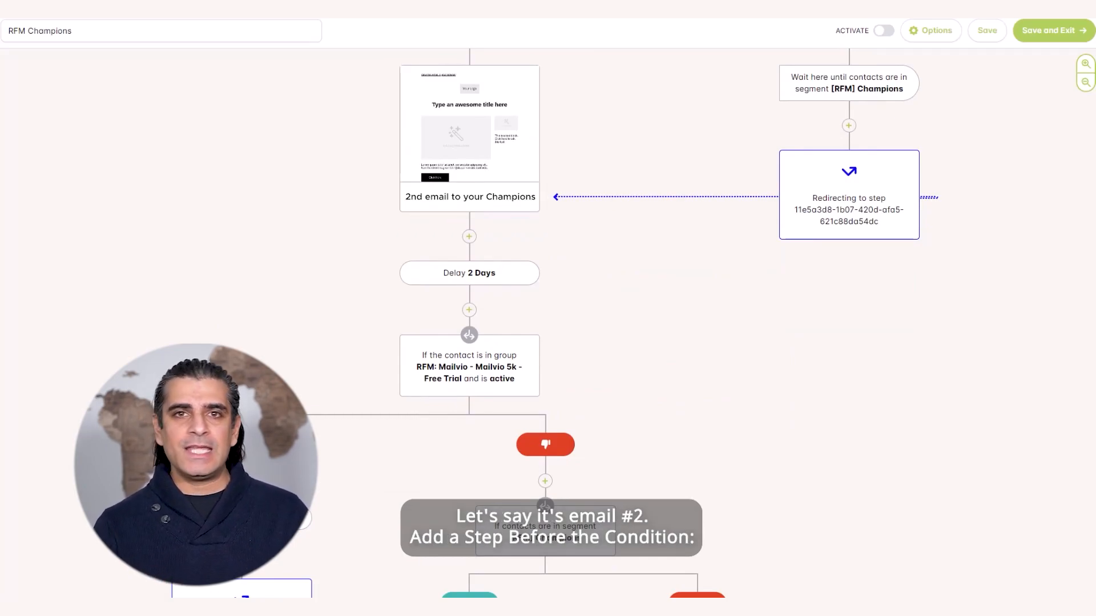
Open the group membership condition that follows the 2nd email's delay and view the branches below it.
left_click(457, 383)
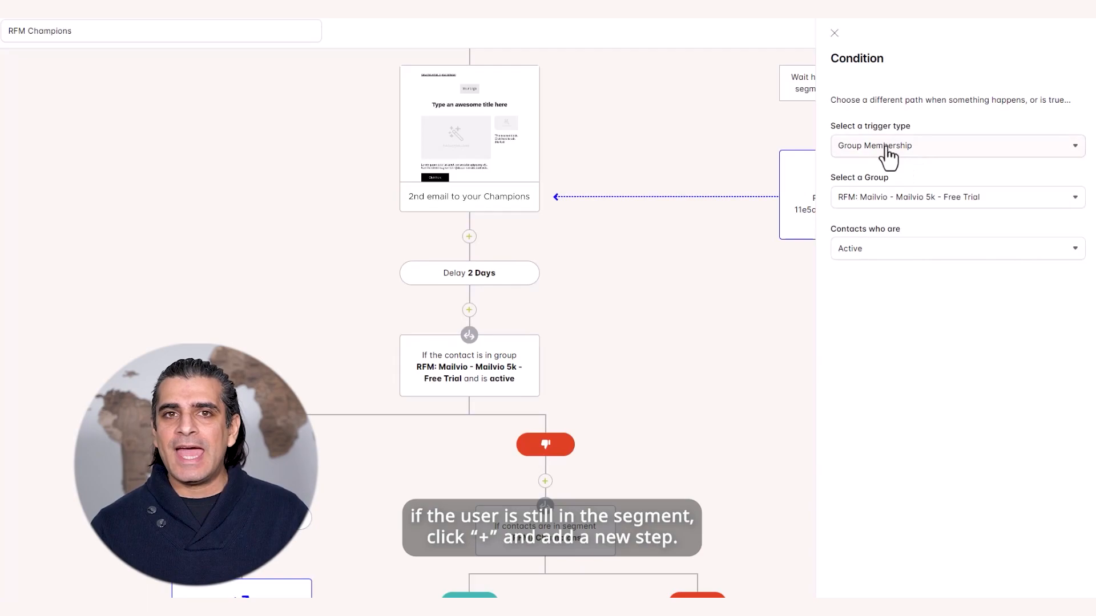
scroll(489, 447, "down", 2)
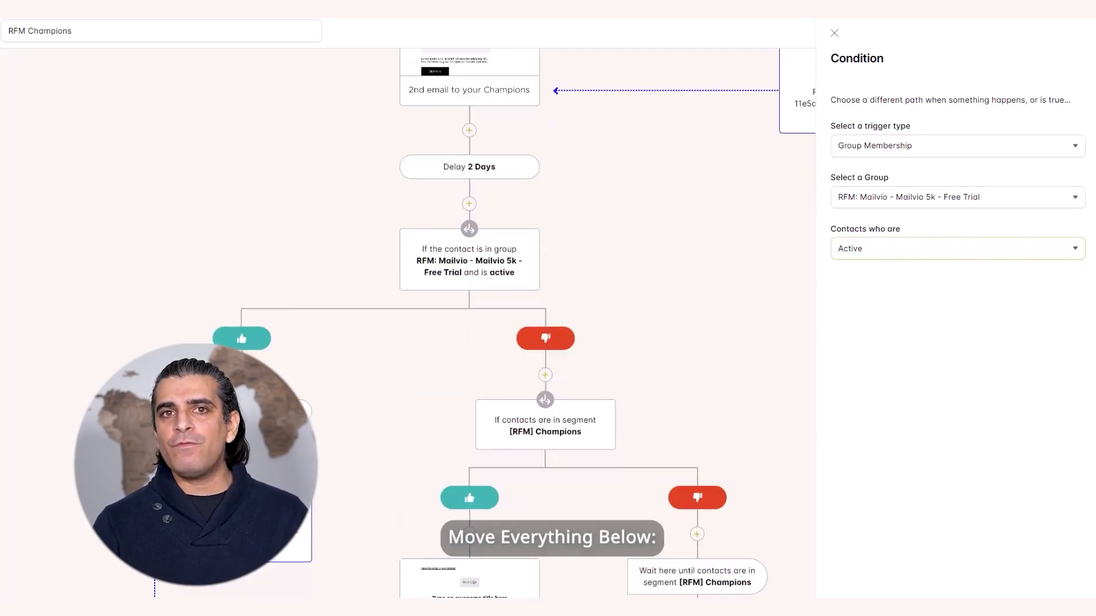
scroll(457, 343, "down", 2)
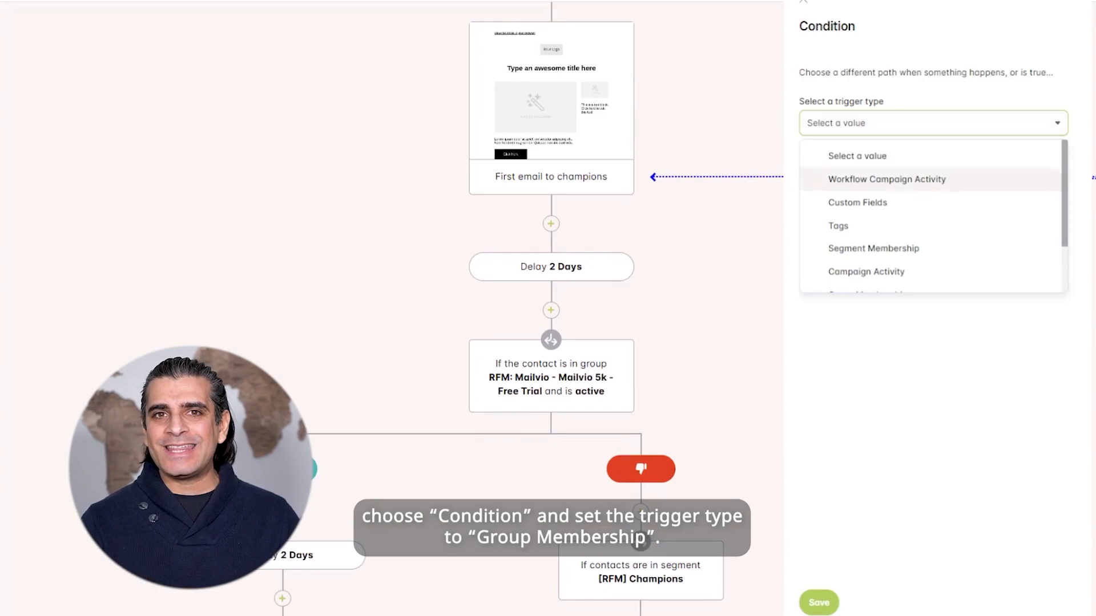
Configure the new condition with the Group Membership trigger type, Testing Group and contacts who are Active.
scroll(930, 217, "down", 2)
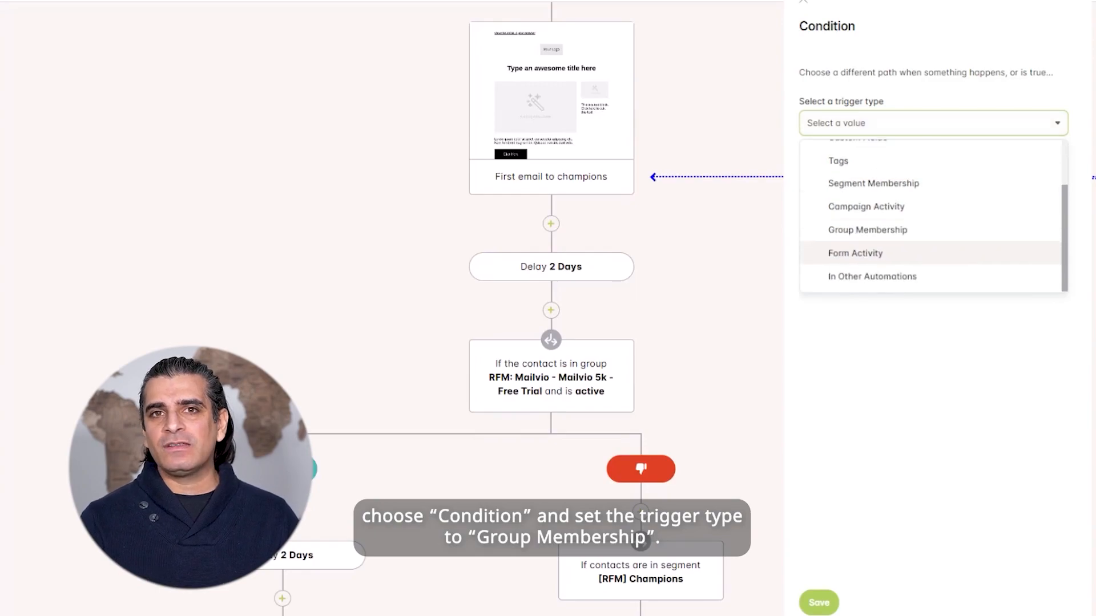
left_click(867, 230)
left_click(932, 179)
left_click(867, 214)
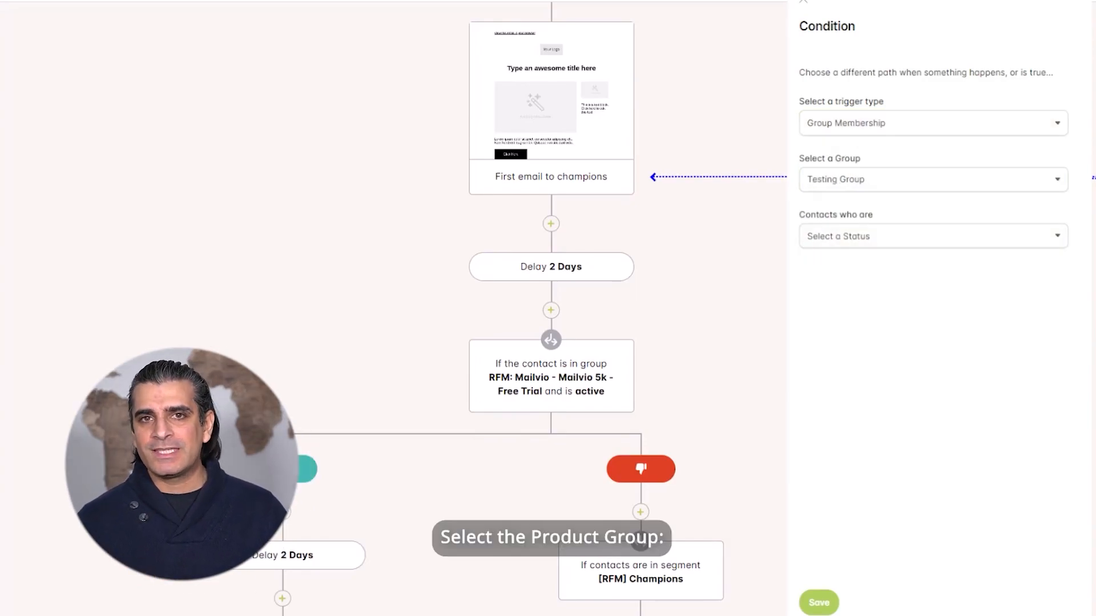
left_click(933, 236)
left_click(845, 292)
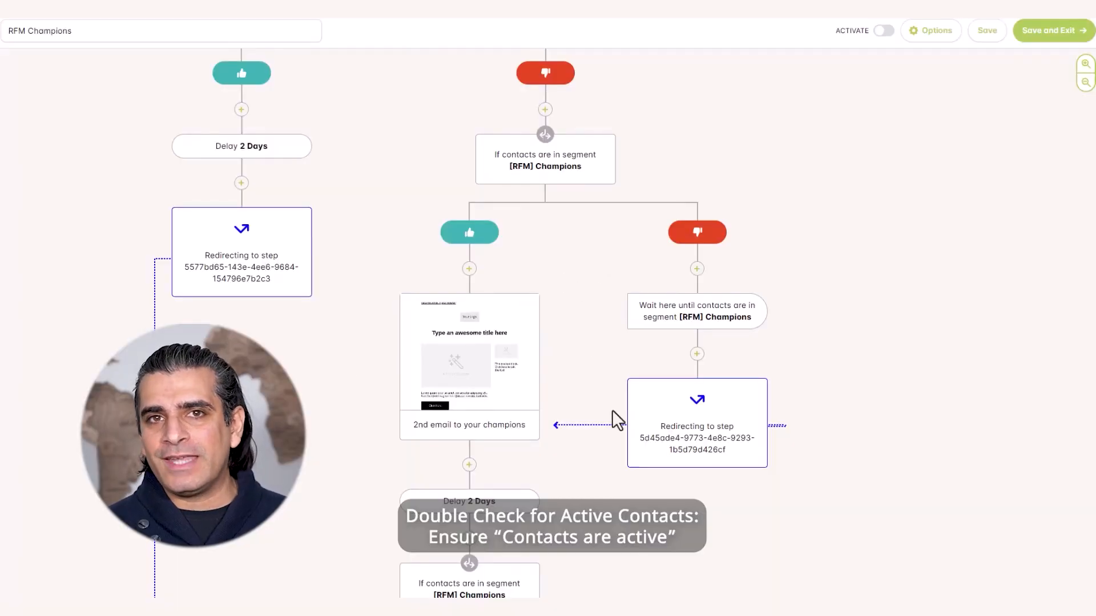
scroll(613, 416, "down", 3)
scroll(599, 425, "down", 2)
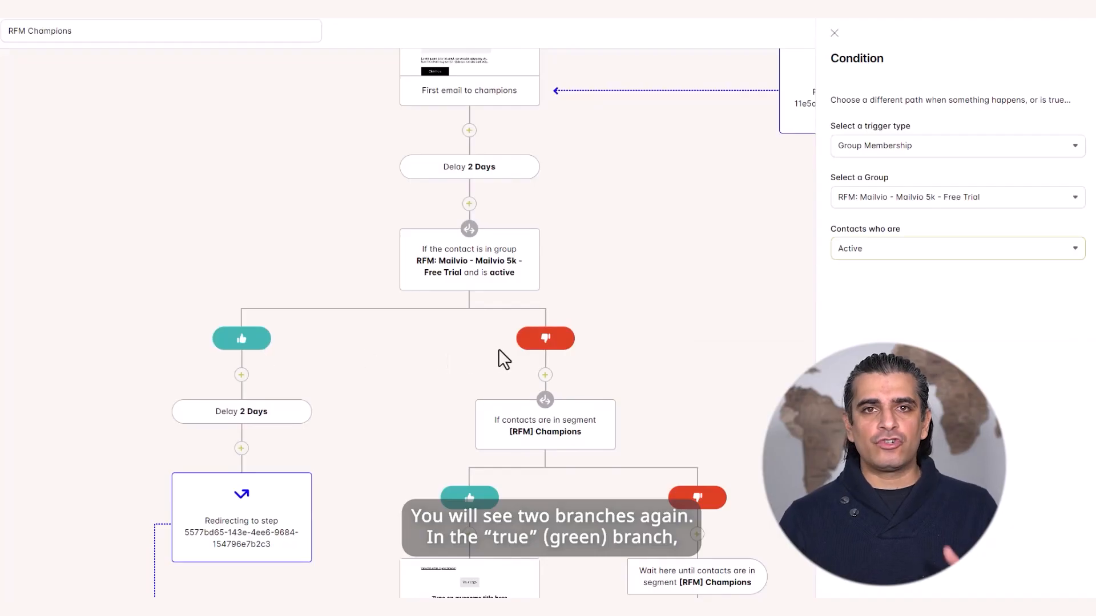
scroll(498, 348, "down", 2)
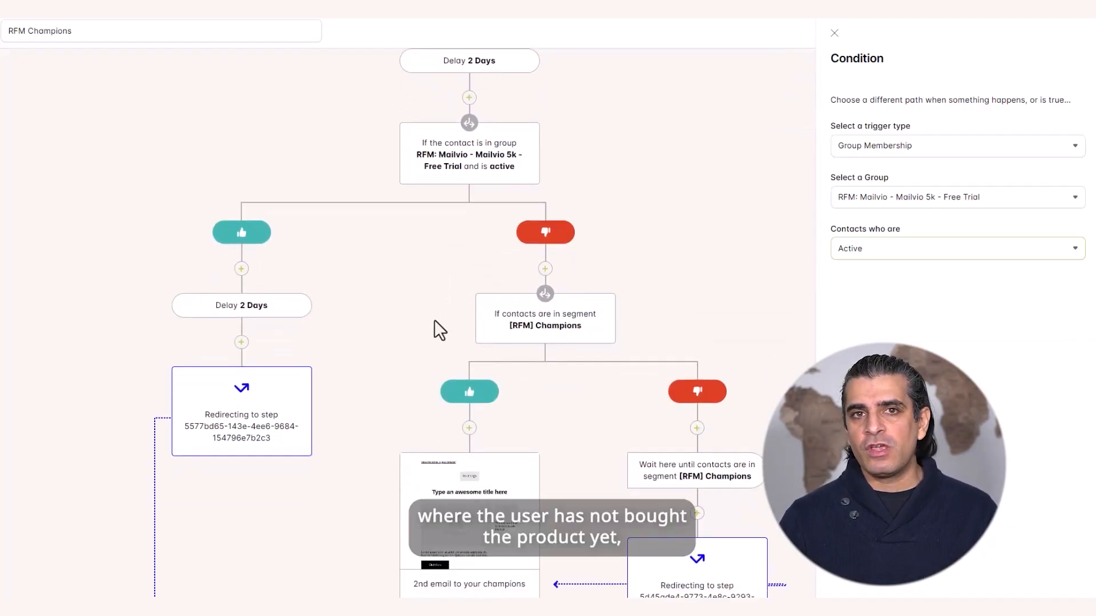